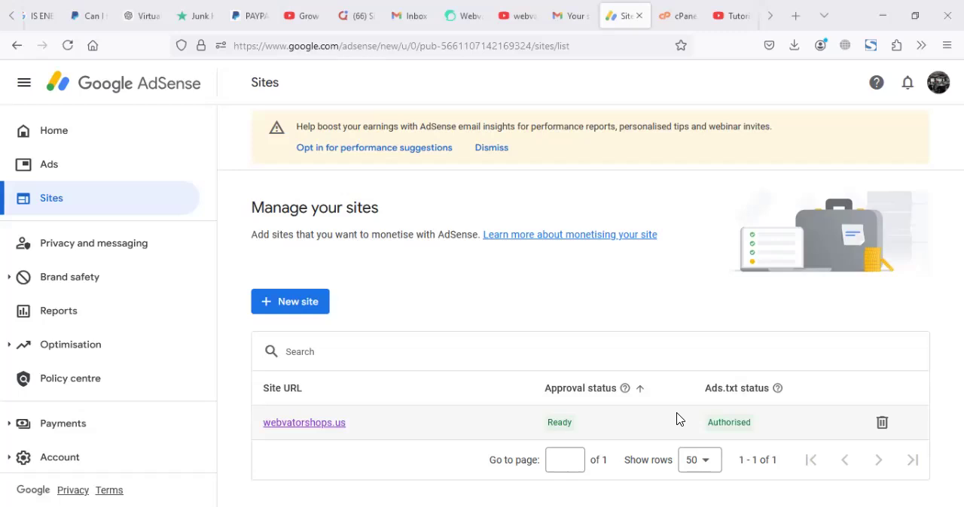
- Open the webvatorshops.us details in AdSense and review its 'Ads.txt detected' status
left_click(668, 13)
scroll(320, 348, "down", 2)
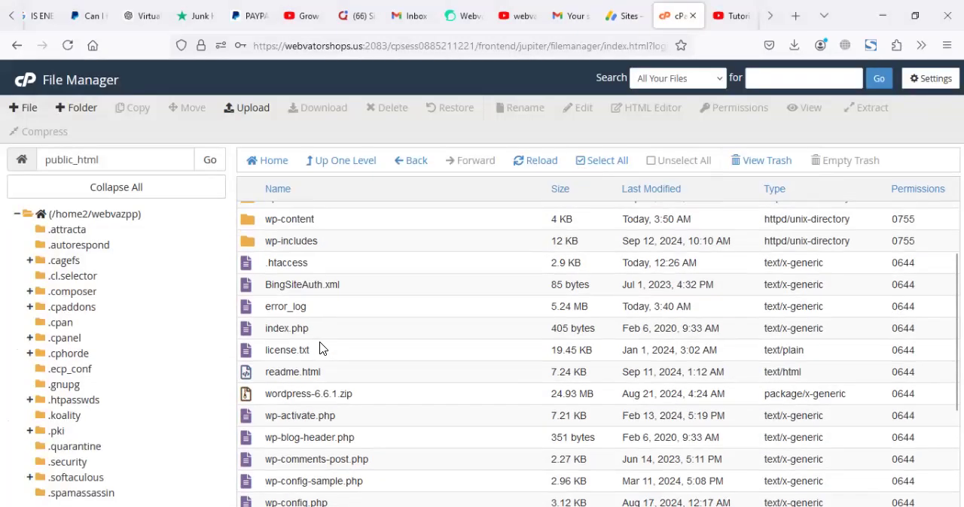
scroll(550, 383, "up", 2)
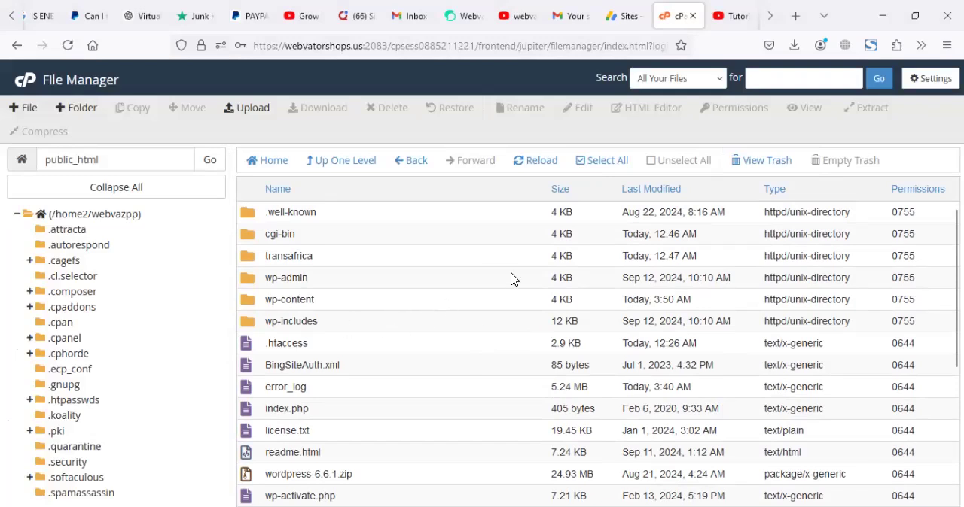
left_click(629, 15)
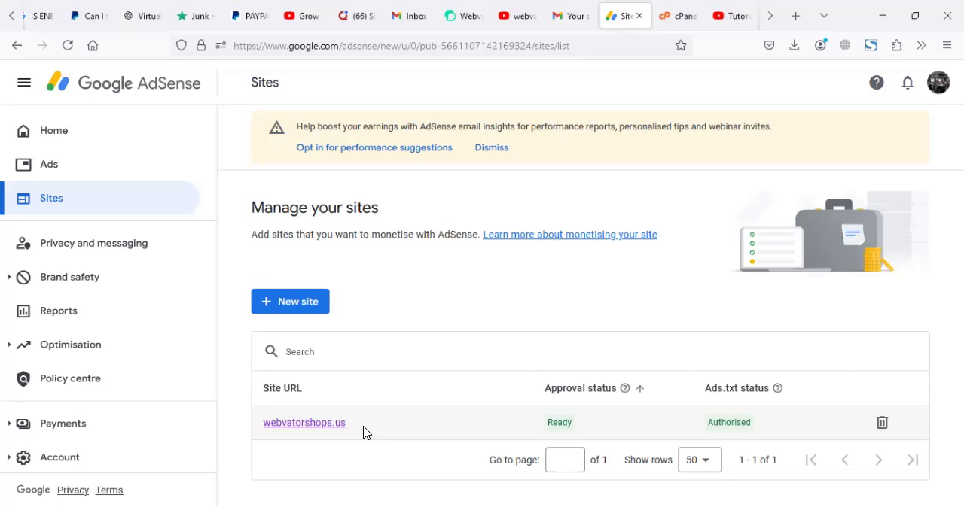
left_click(311, 424)
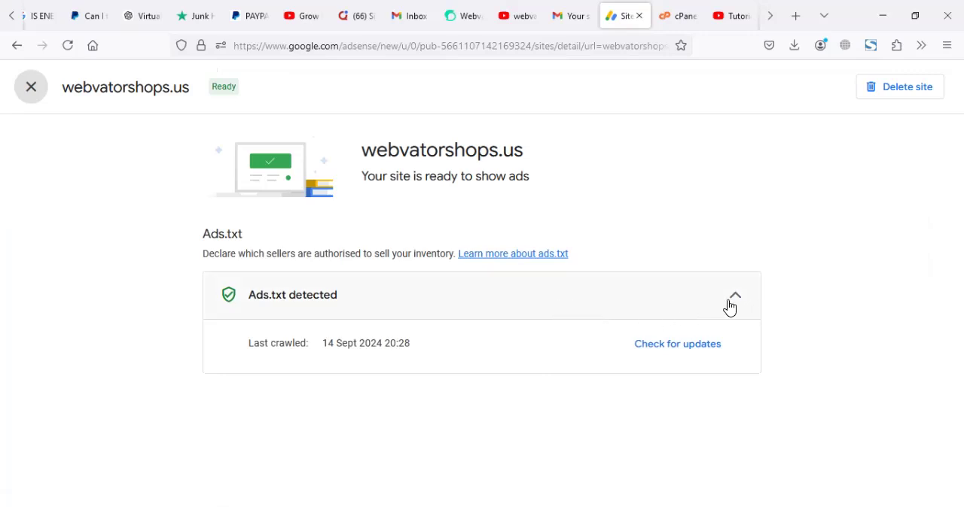
left_click(735, 298)
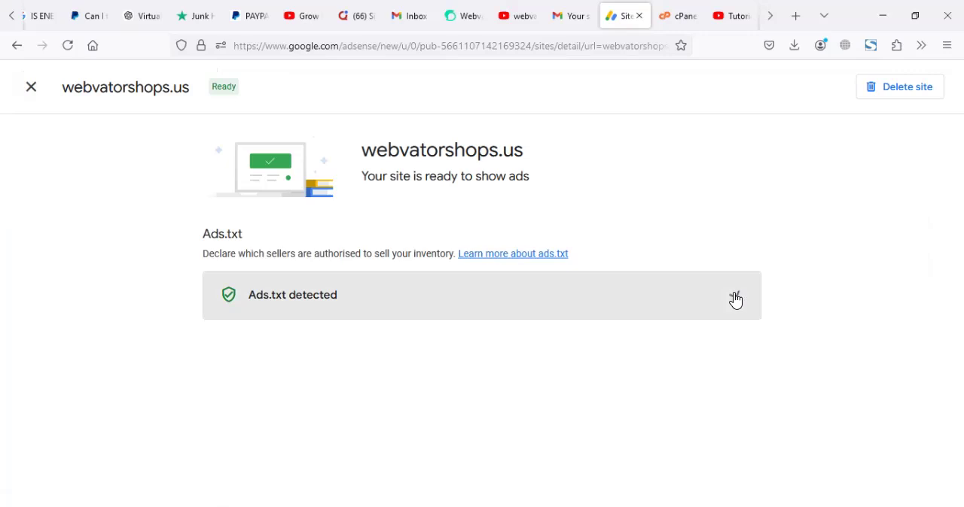
left_click(734, 298)
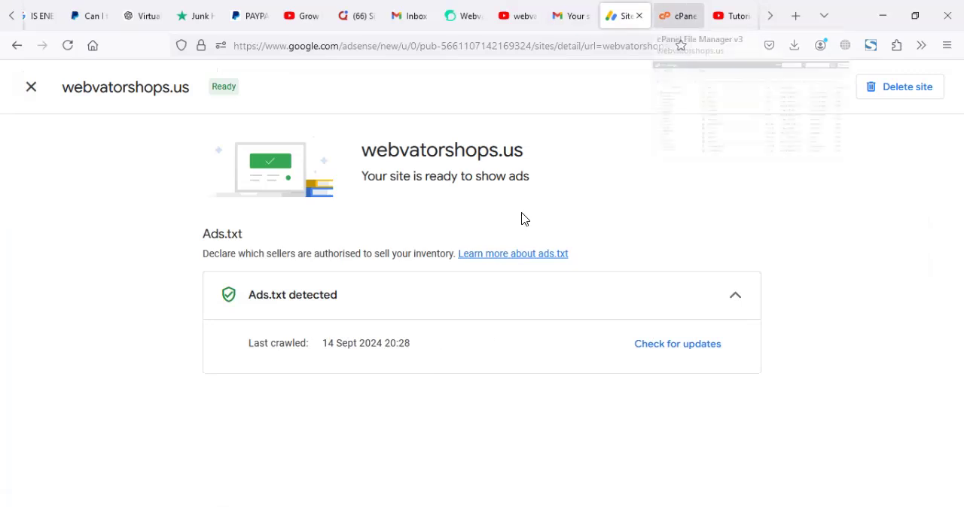
left_click(670, 17)
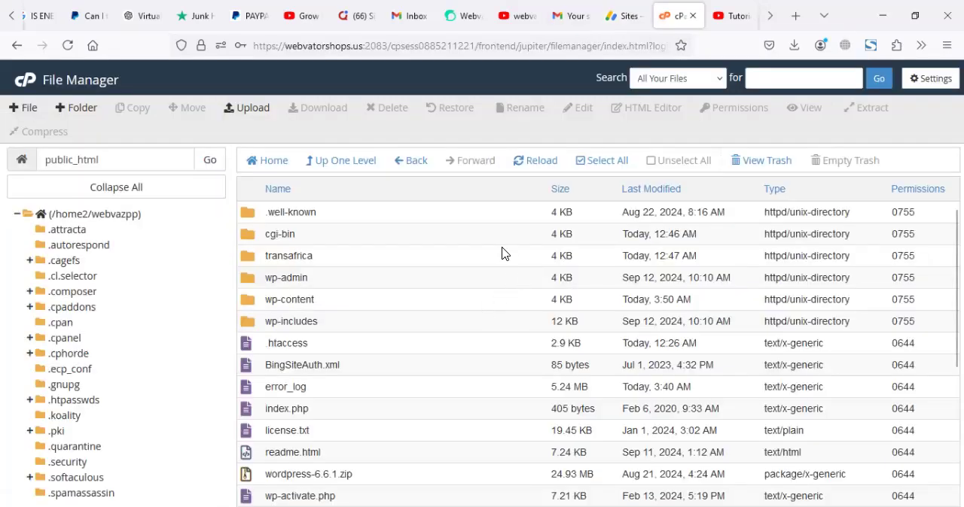
left_click(622, 15)
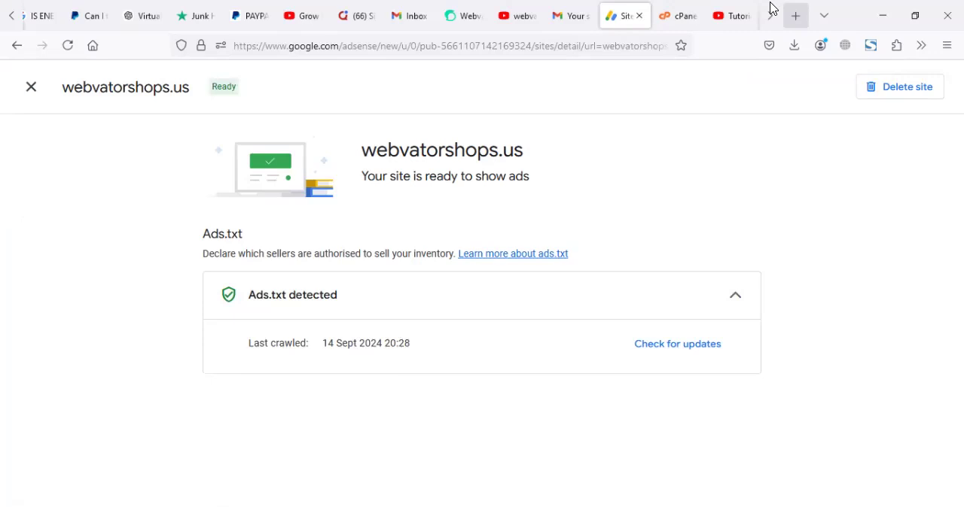
- Create a new empty file named ads.txt at /public_html in File Manager
left_click(683, 16)
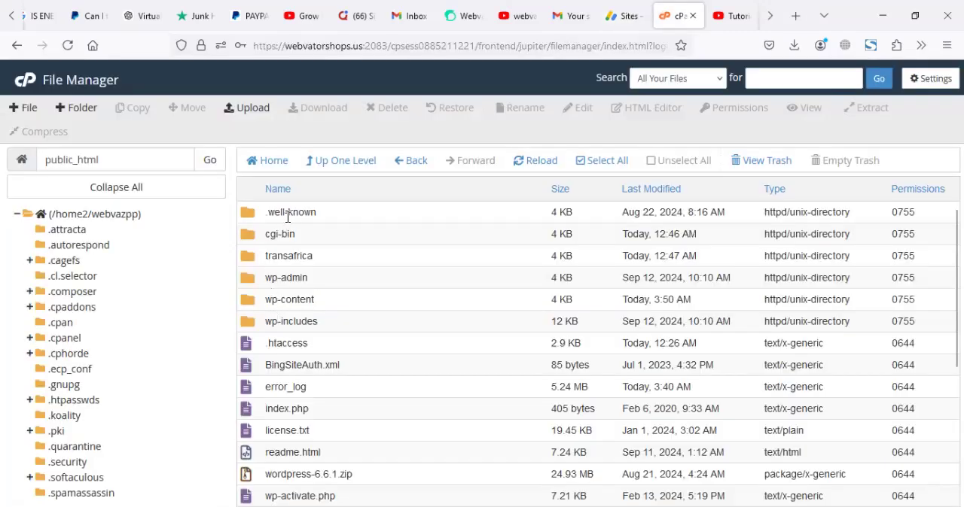
left_click(27, 110)
type("ads.txt")
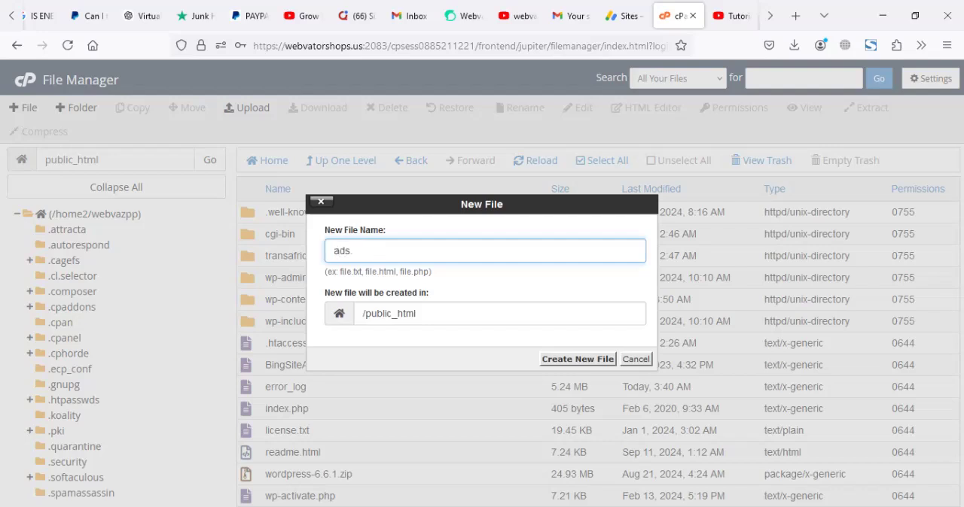
left_click(619, 18)
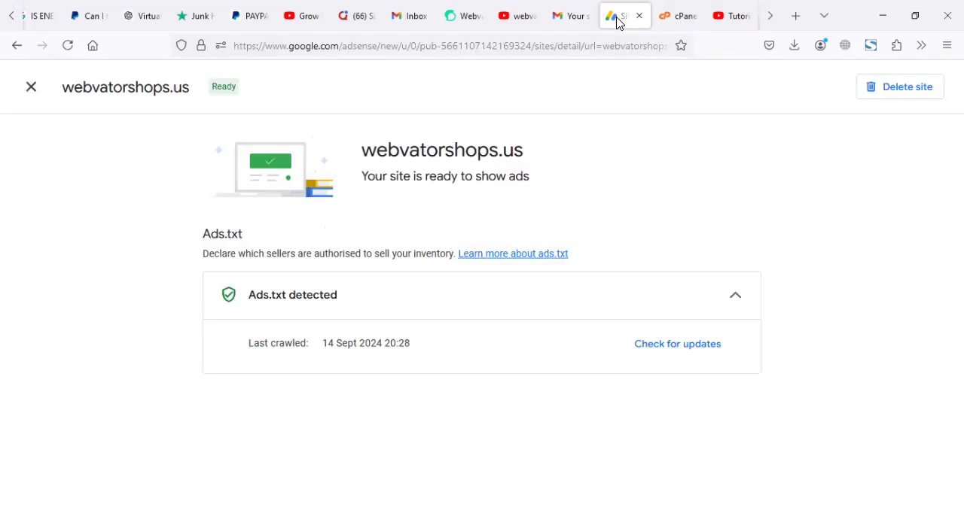
left_click(30, 86)
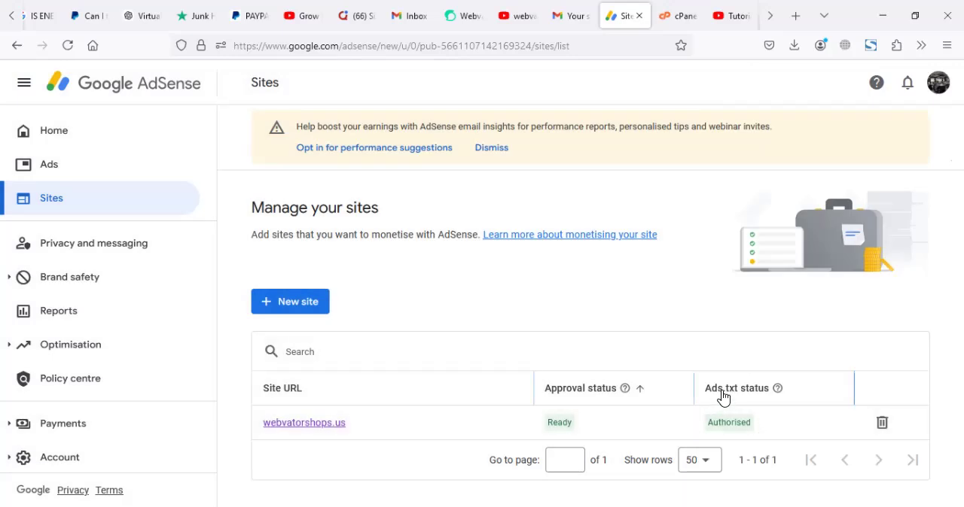
left_click(665, 8)
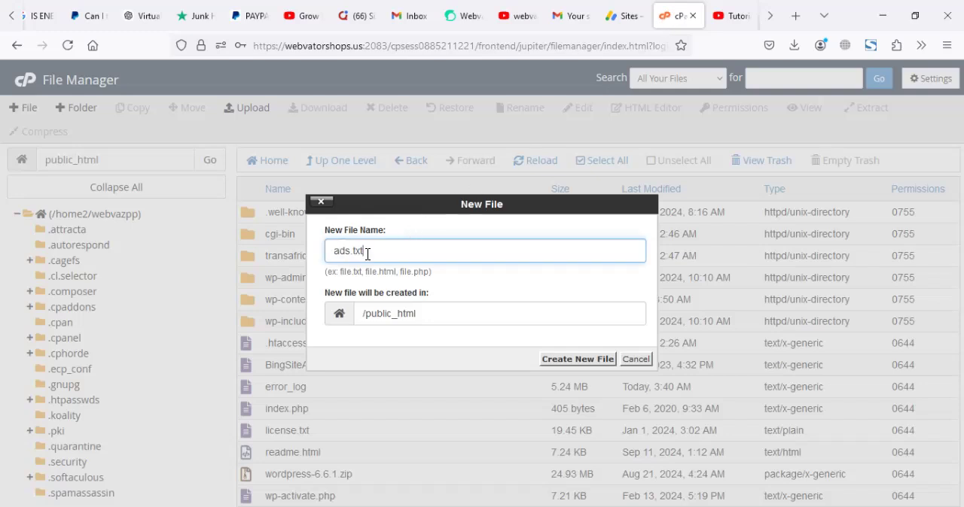
left_click(560, 360)
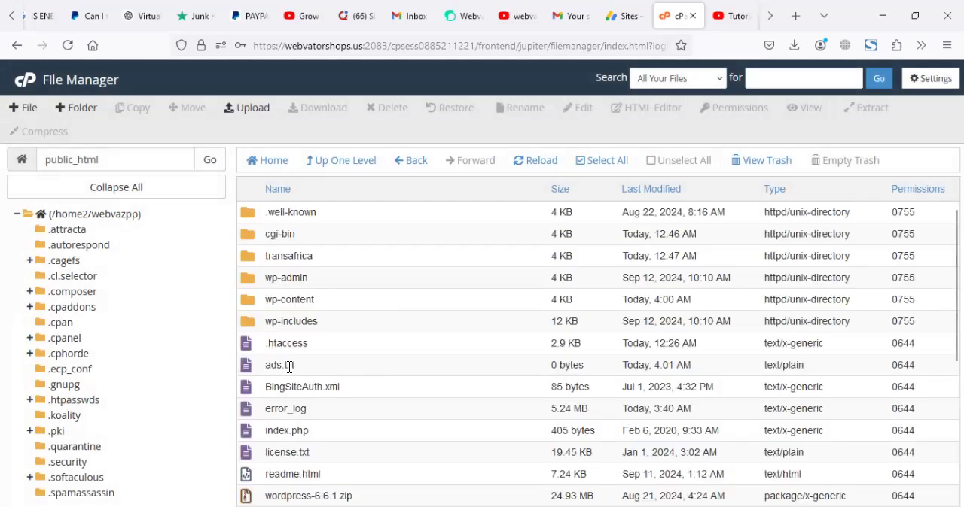
- Select ads.txt in public_html and open it for editing, referring back to the AdSense sites page
left_click(280, 366)
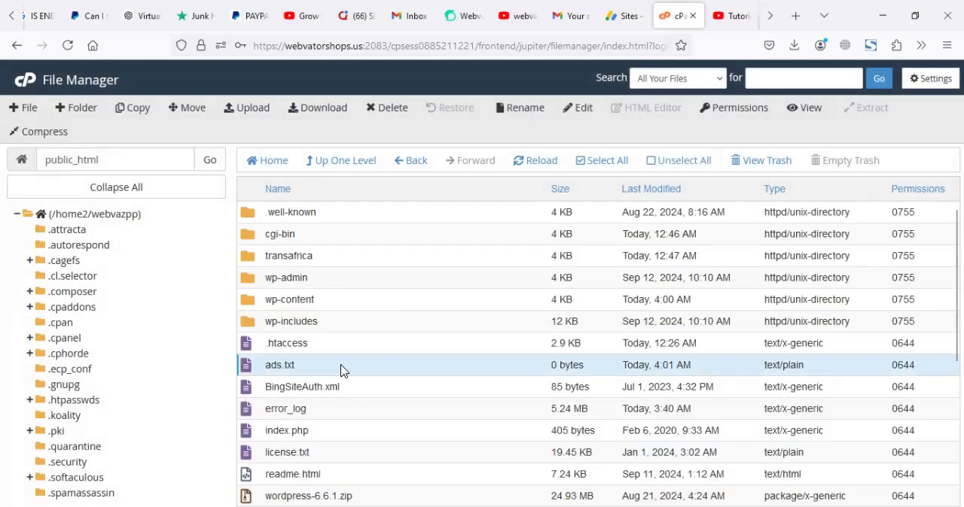
left_click(583, 109)
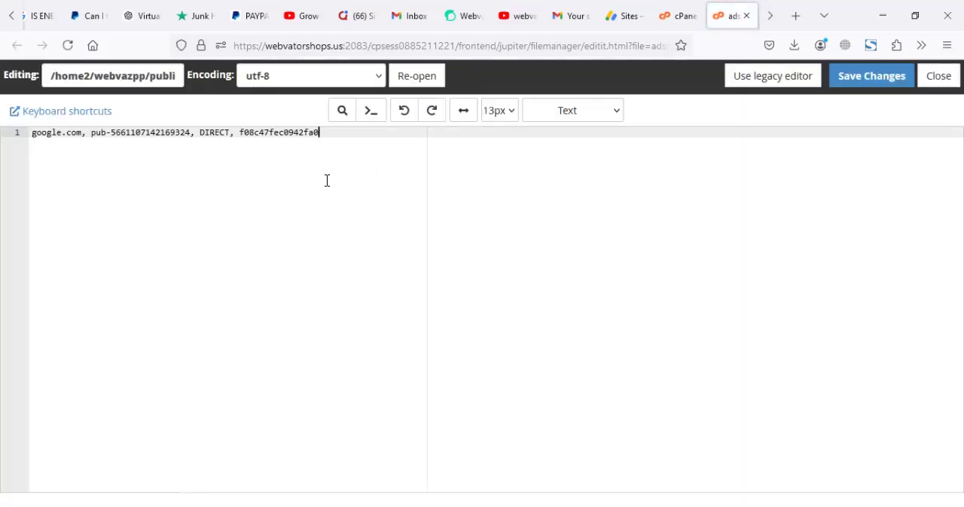
left_click(625, 16)
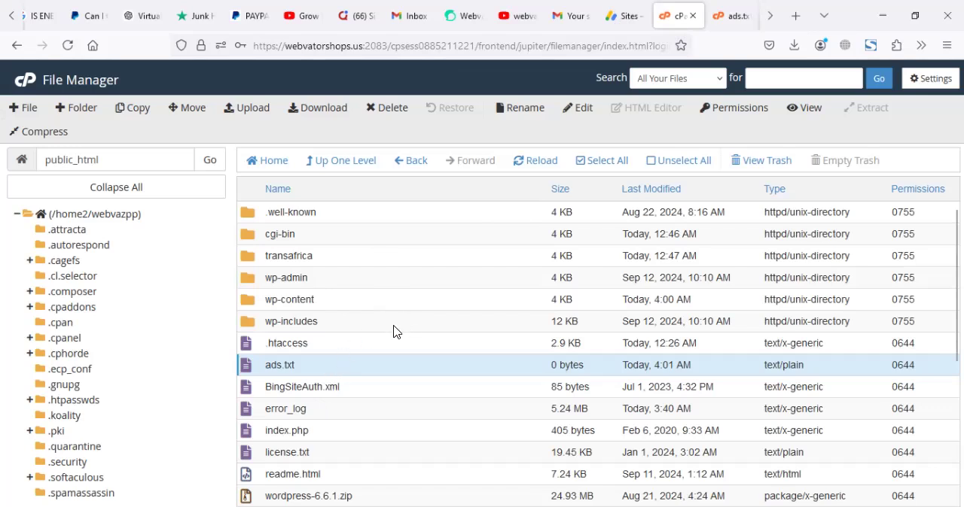
scroll(585, 305, "down", 4)
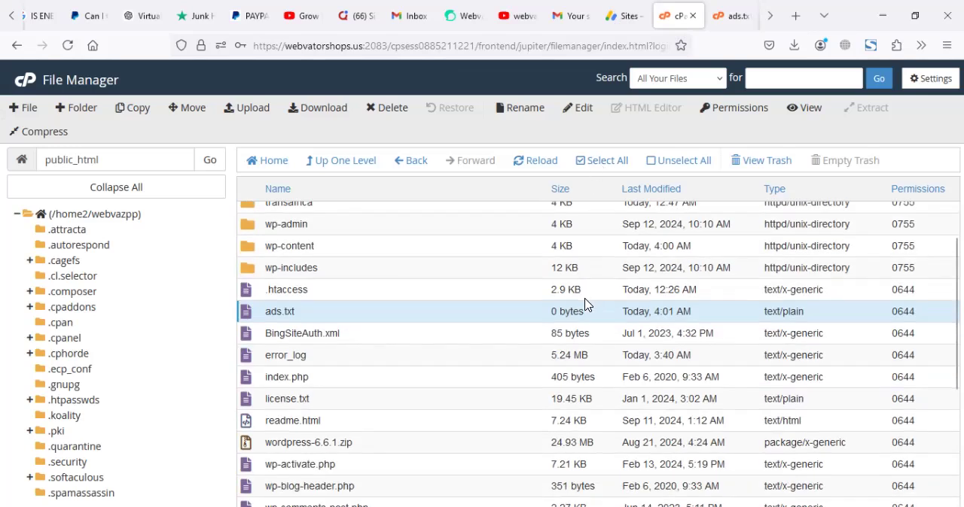
scroll(585, 305, "up", 4)
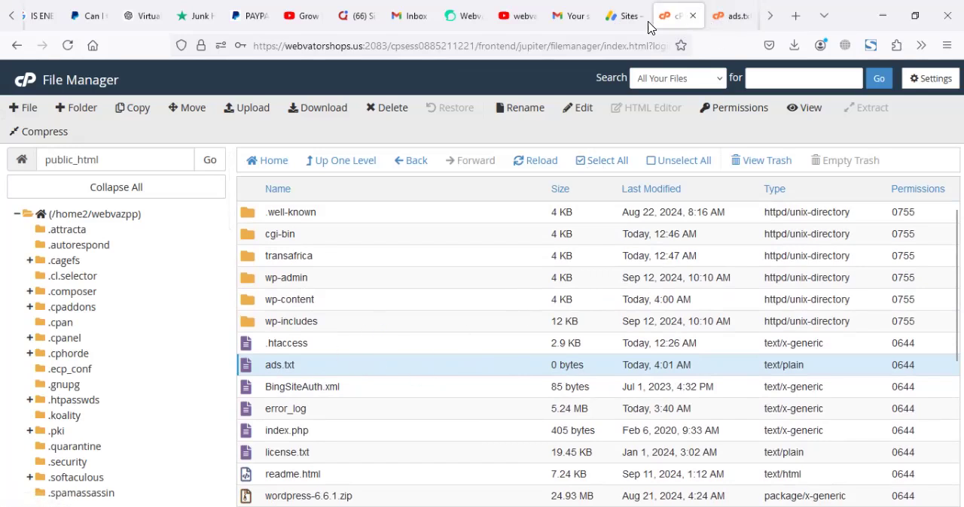
left_click(621, 16)
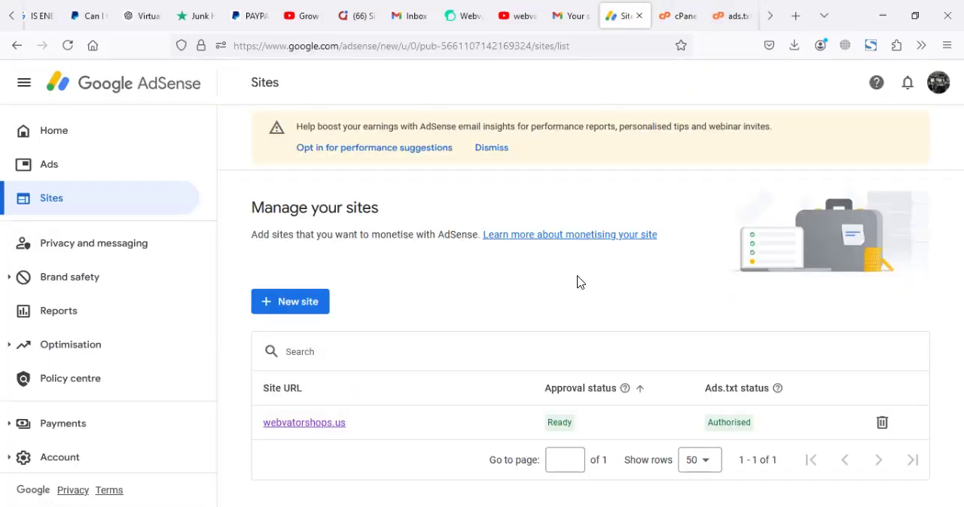